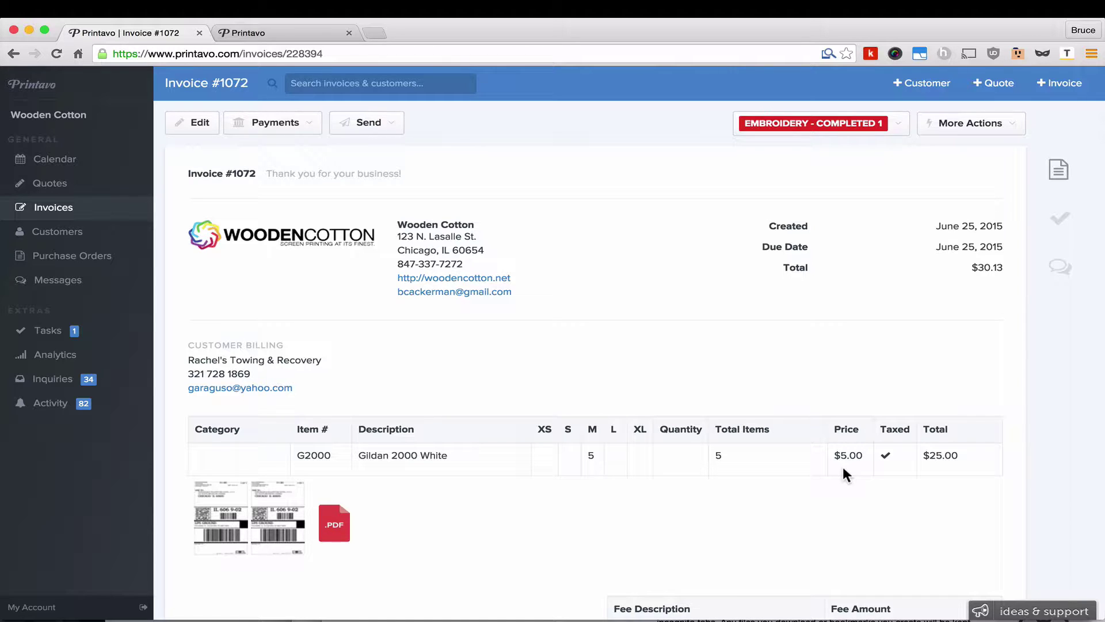
# Step: Mark all line items on invoice #1072 as needing ordering via More Actions
pyautogui.click(981, 128)
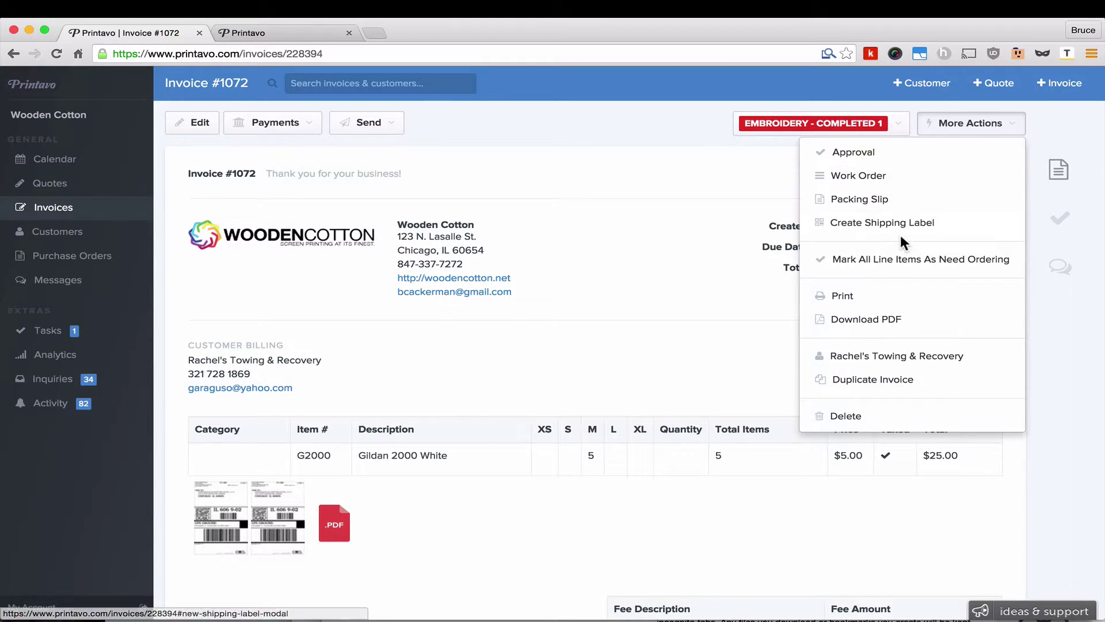
pyautogui.click(893, 258)
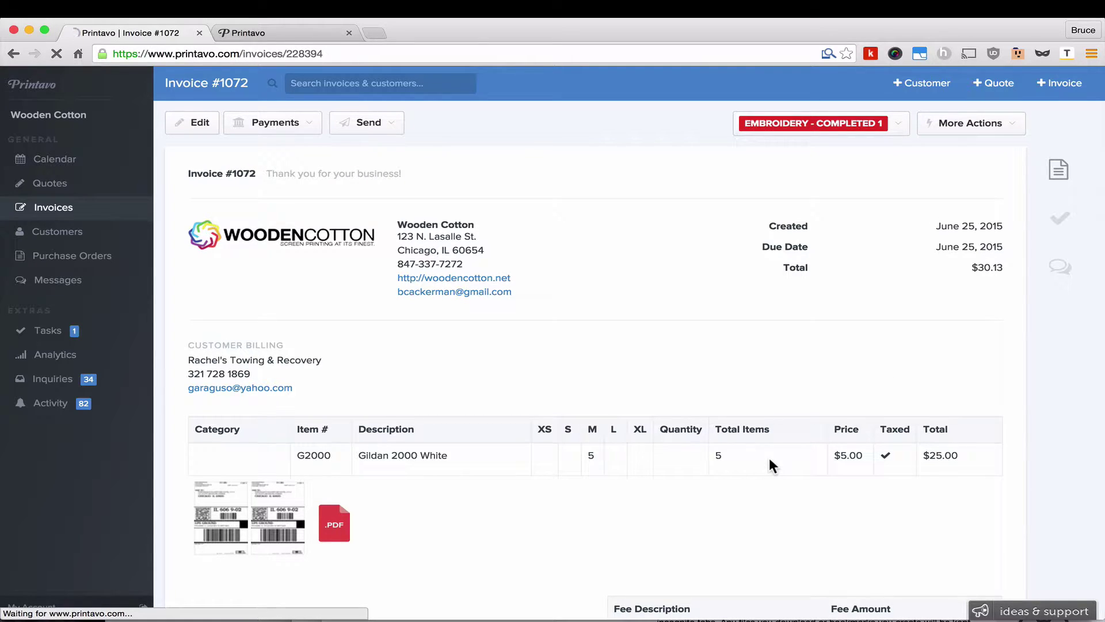
pyautogui.scroll(-3, 771, 465)
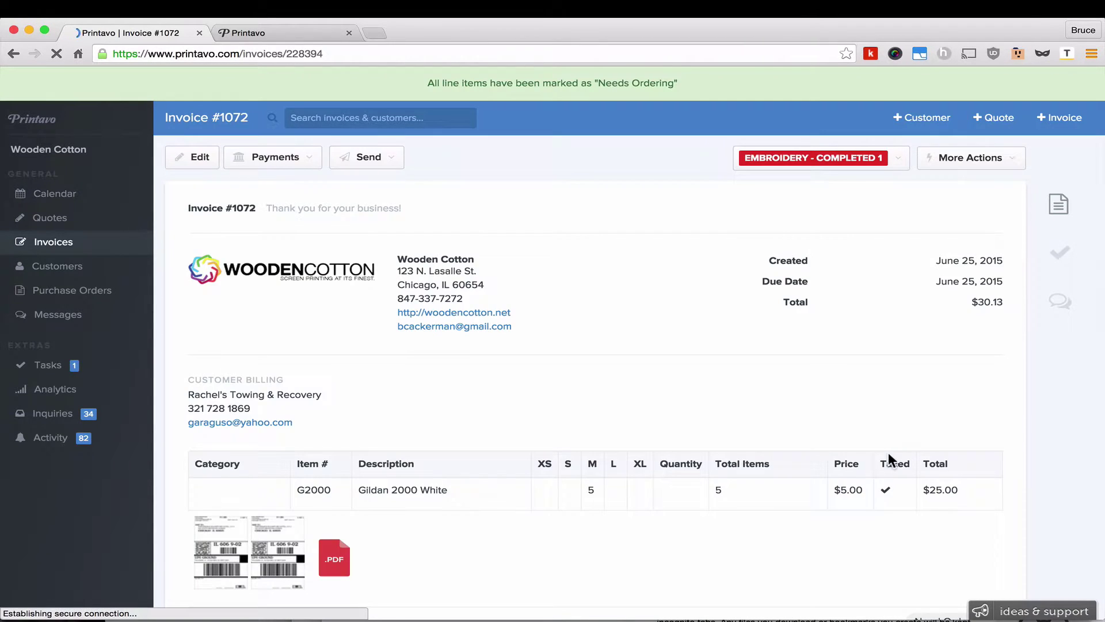
pyautogui.scroll(-2, 907, 458)
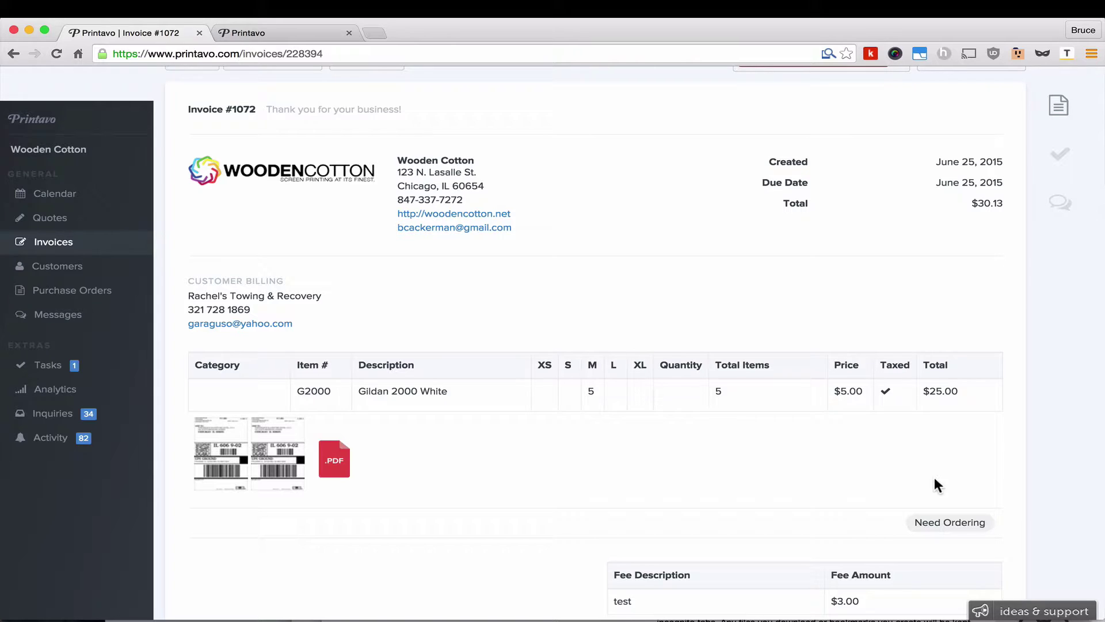
# Step: Re-apply the Need Ordering tag to the invoice's line items
pyautogui.click(942, 521)
pyautogui.scroll(1, 1012, 490)
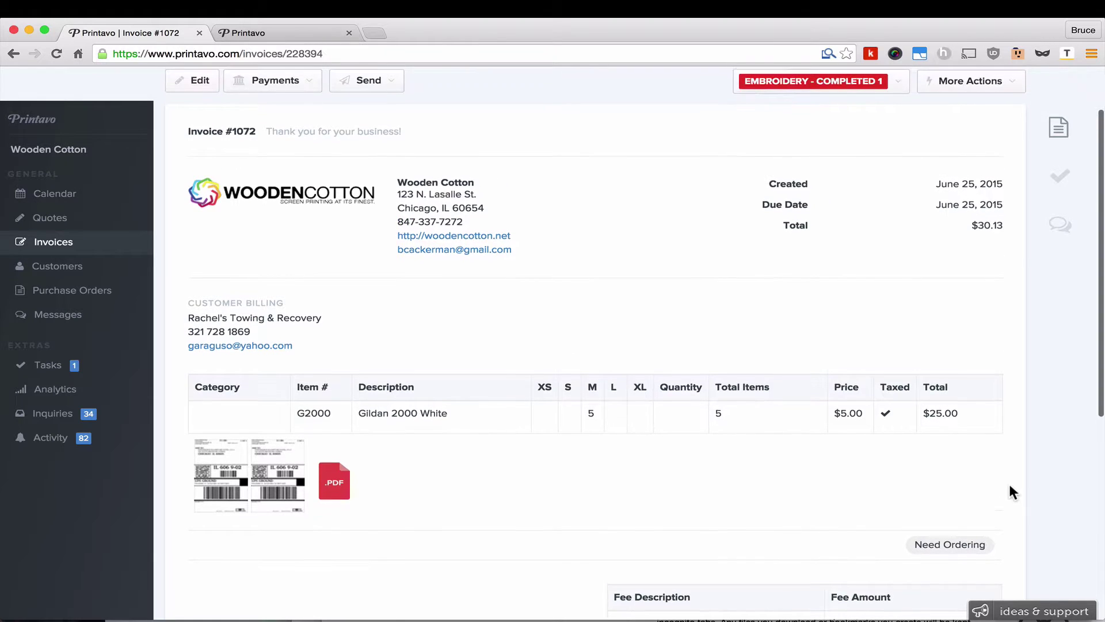
pyautogui.click(979, 544)
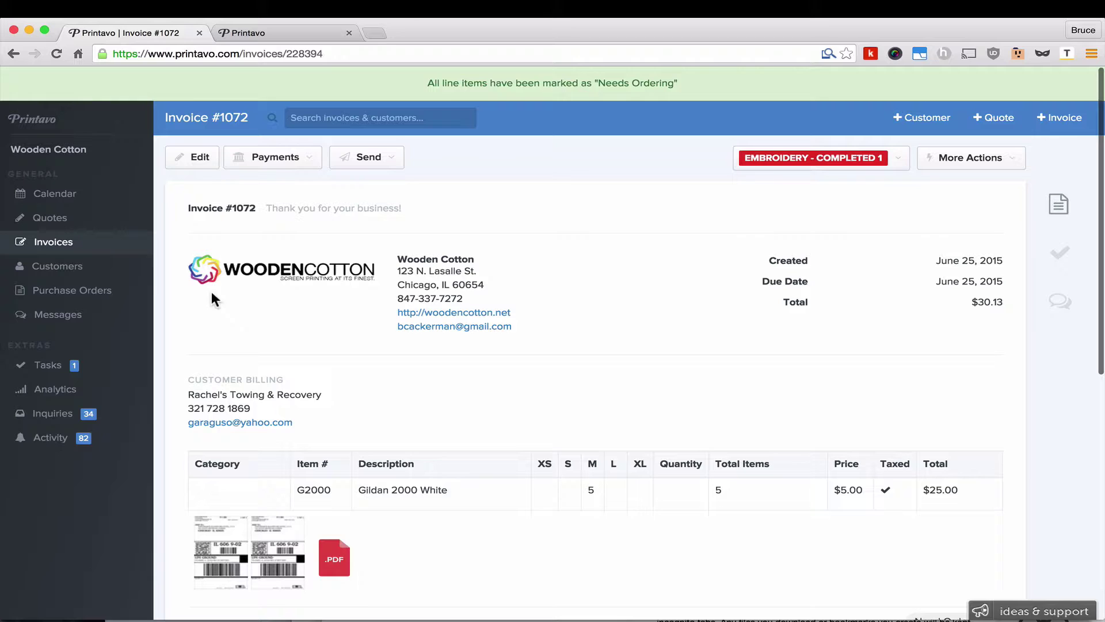
# Step: Go to Purchase Orders and start creating purchase orders for items needing ordering
pyautogui.click(86, 294)
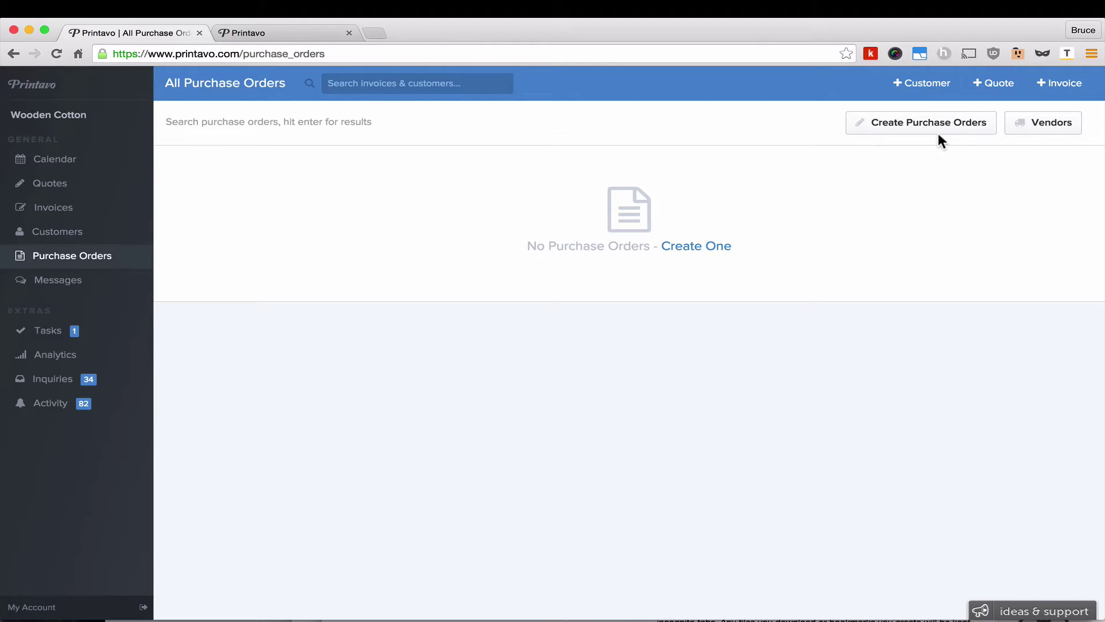
pyautogui.click(955, 129)
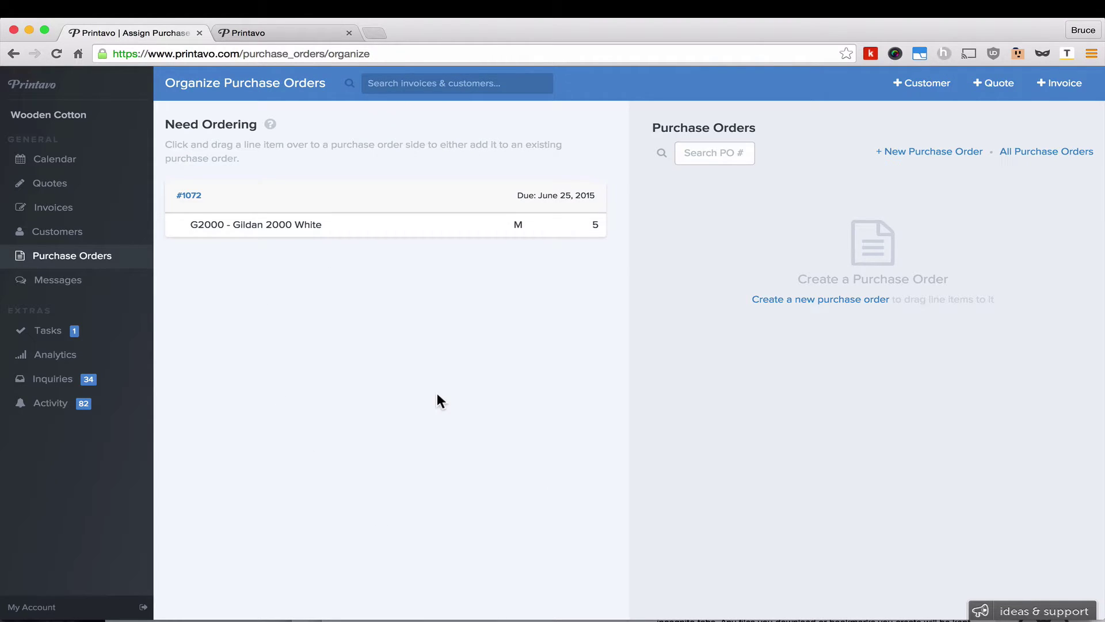
# Step: Create a new purchase order #P3 and drag the G2000 Gildan 2000 White item into it
pyautogui.click(950, 155)
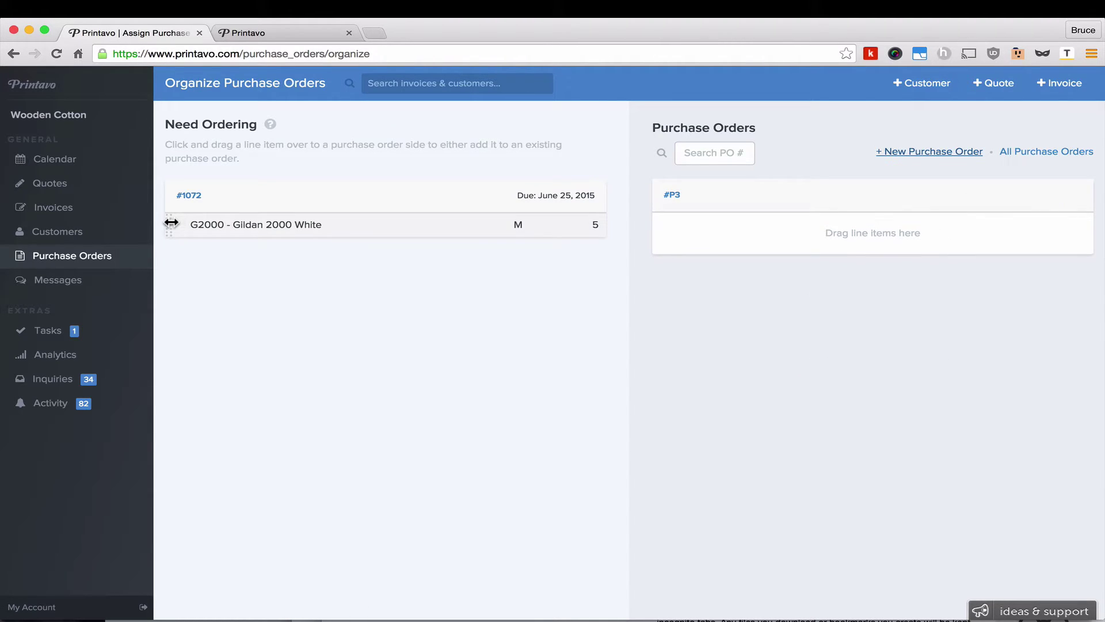
pyautogui.moveTo(171, 224); pyautogui.dragTo(662, 237)
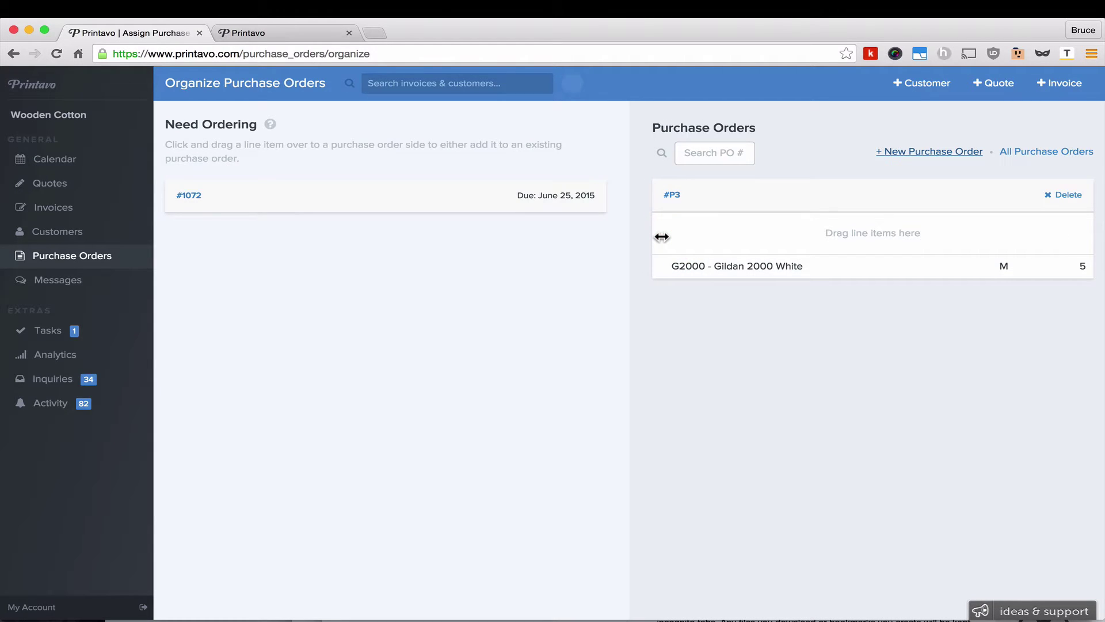
# Step: Review purchase order #P3's details, its Send options with the Email to Vendor form, and More Actions
pyautogui.click(673, 198)
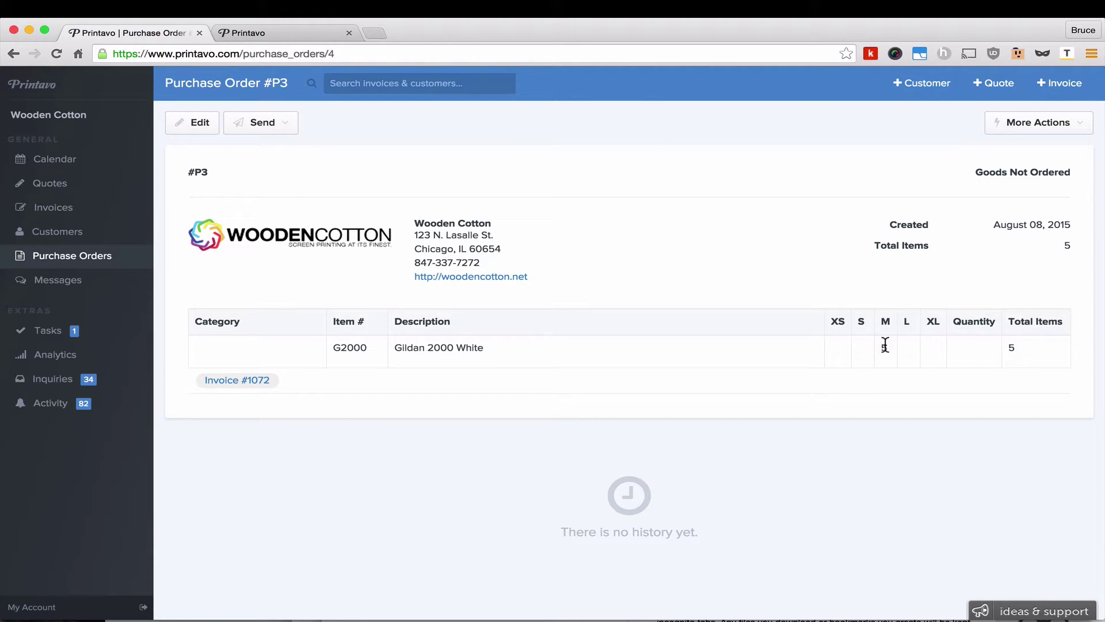
pyautogui.click(281, 126)
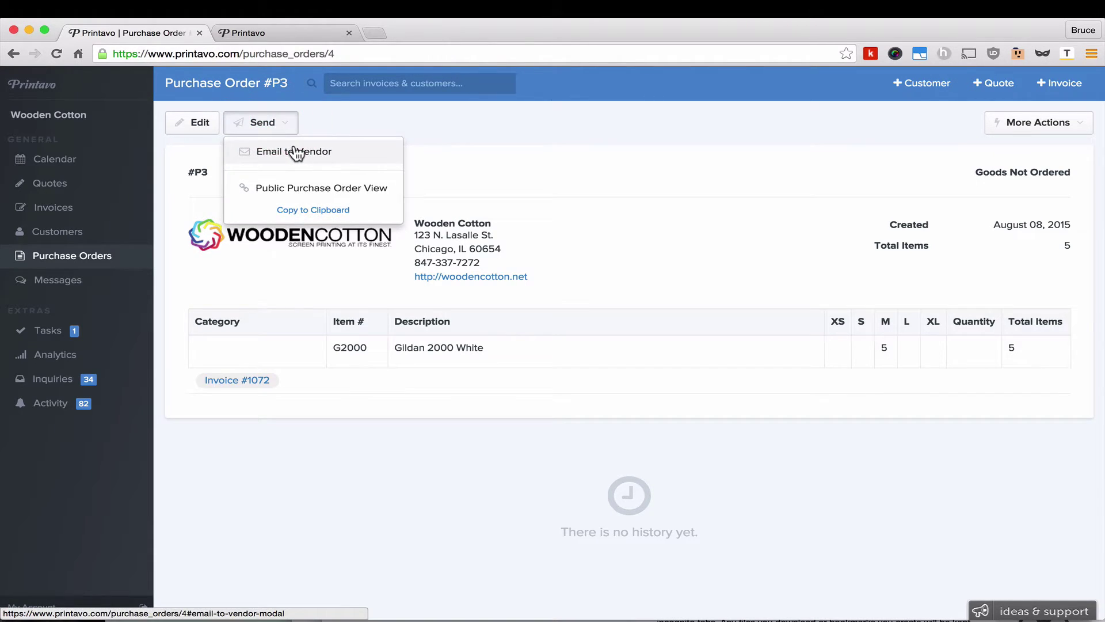
pyautogui.click(297, 153)
pyautogui.click(492, 163)
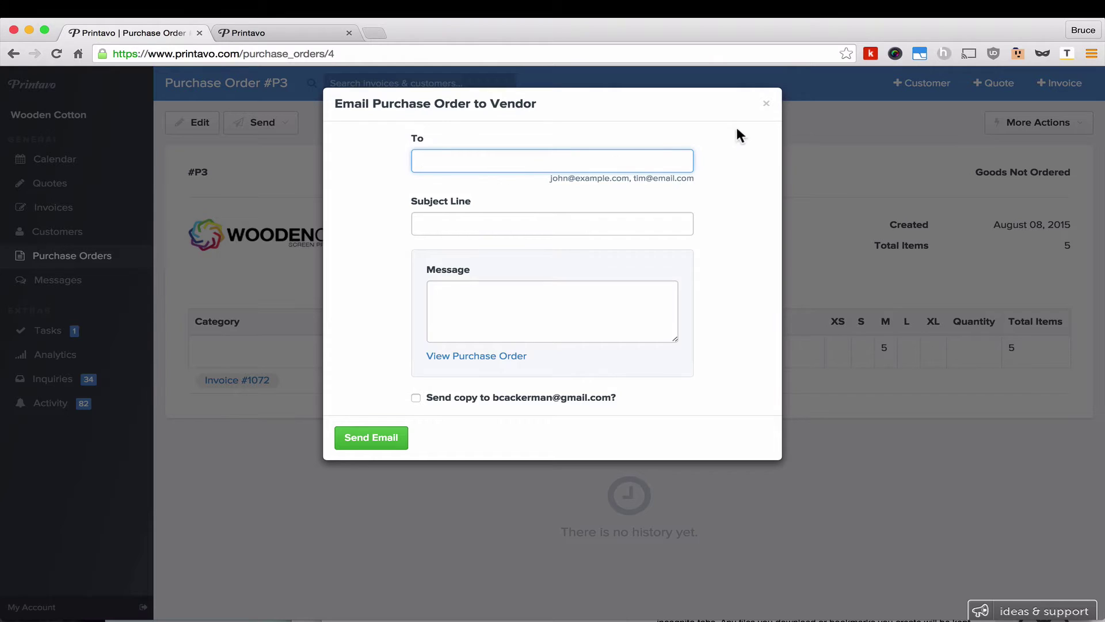
pyautogui.click(766, 108)
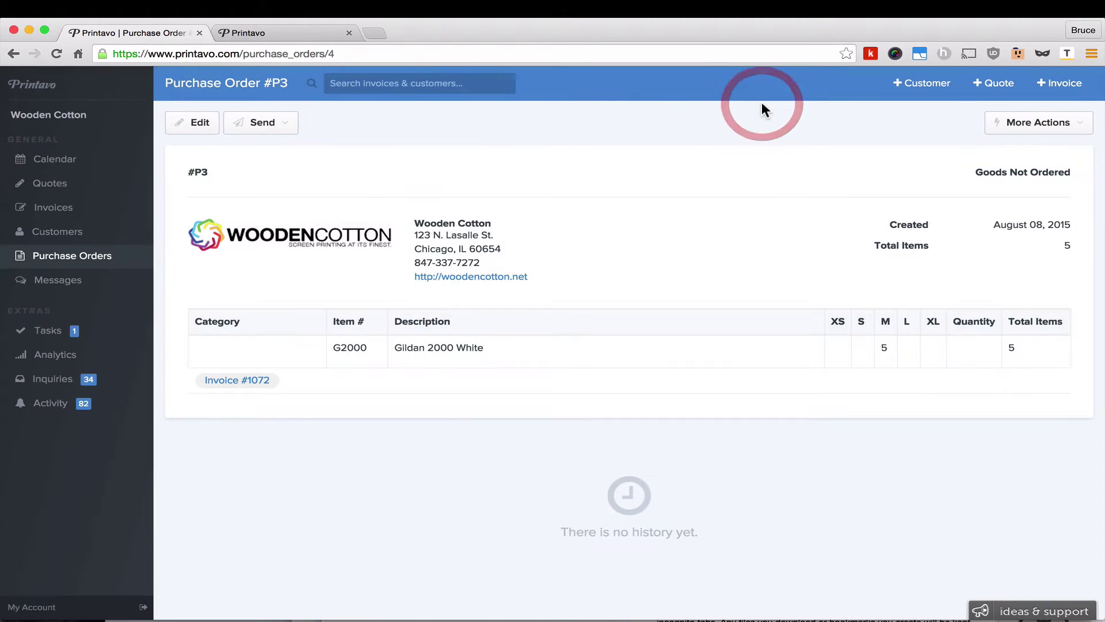
pyautogui.click(1021, 129)
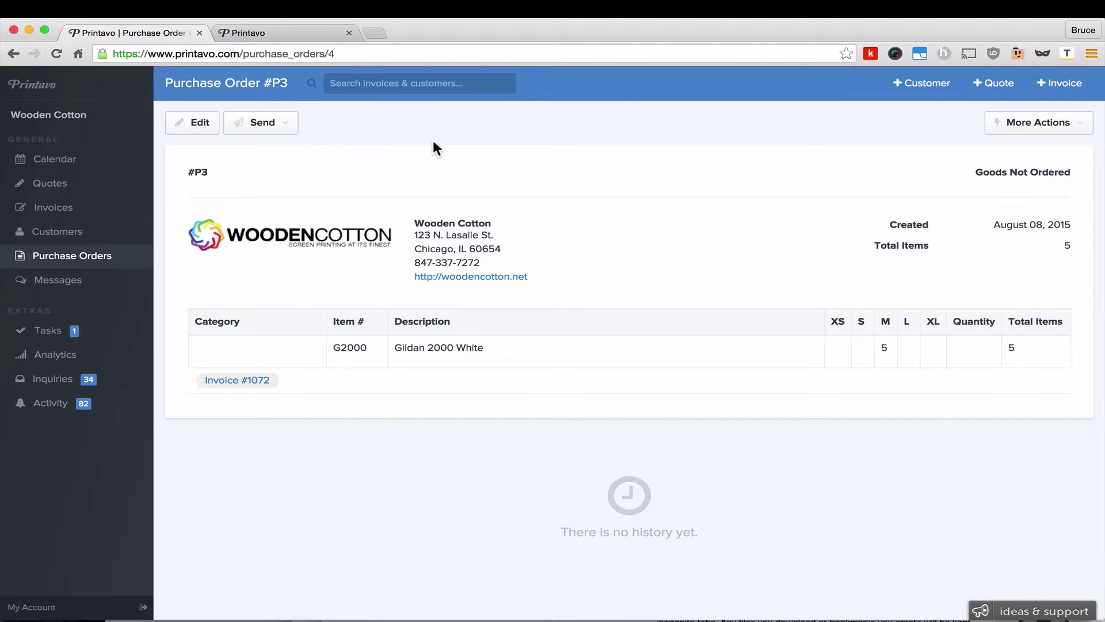
# Step: Launch the Public Purchase Order View of #P3 in a new browser tab
pyautogui.click(276, 129)
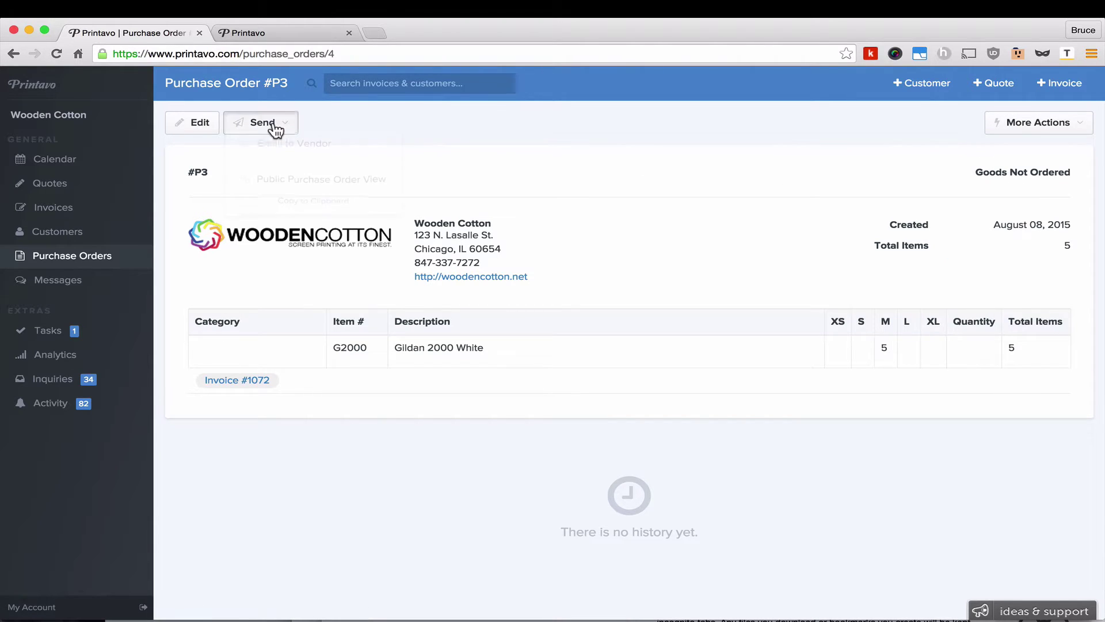
pyautogui.rightClick(324, 192)
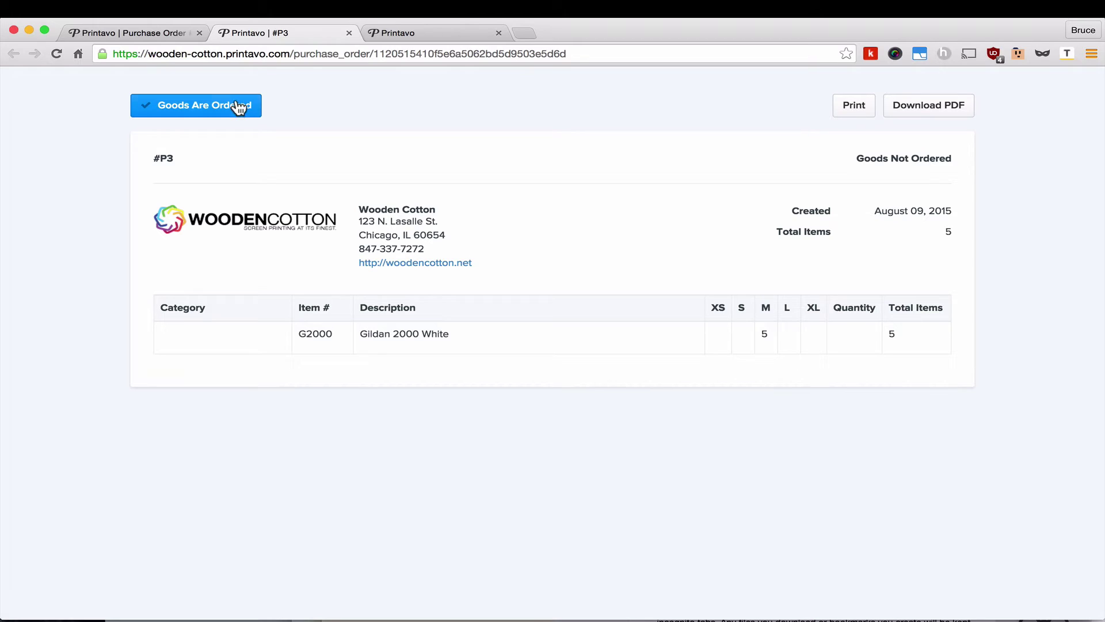
# Step: Confirm Goods Are Ordered on #P3's public view and focus the Tracking number field
pyautogui.click(240, 107)
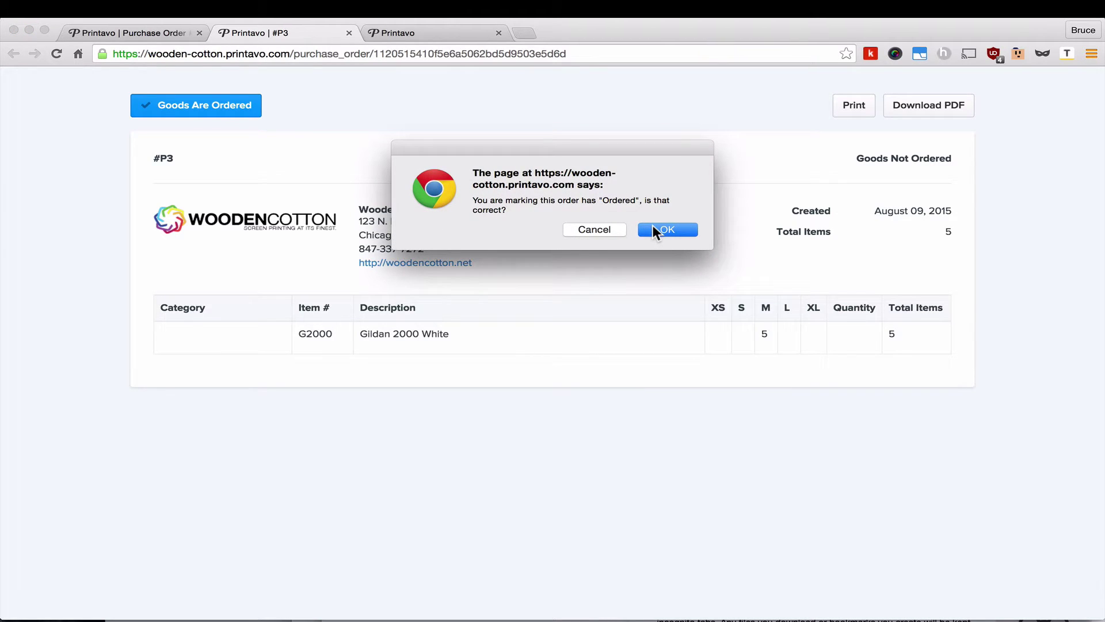
pyautogui.click(660, 230)
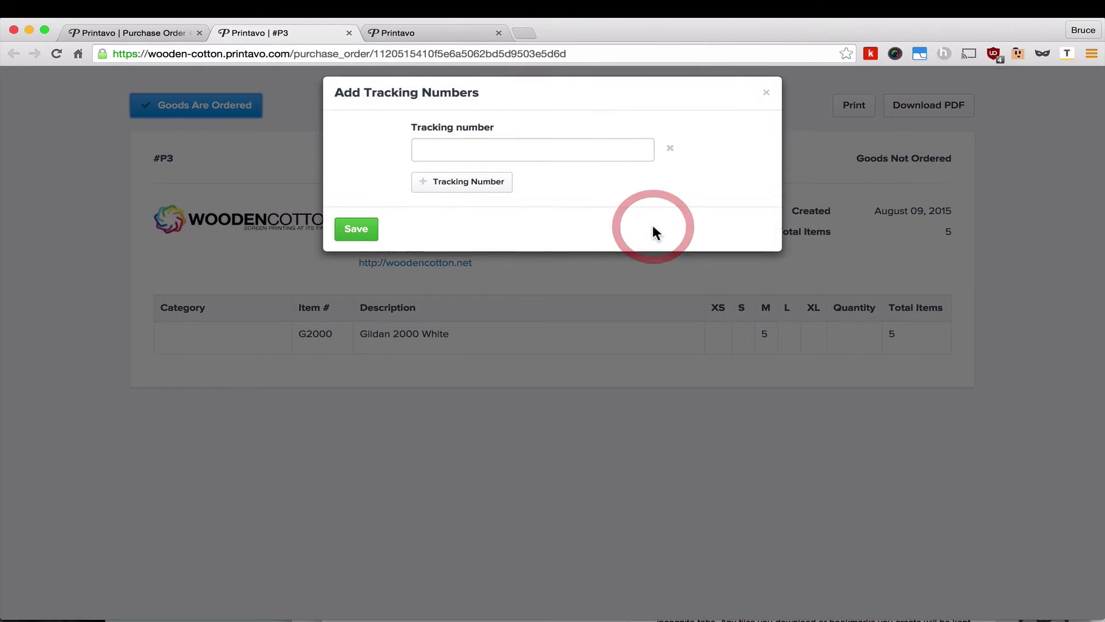
pyautogui.click(552, 154)
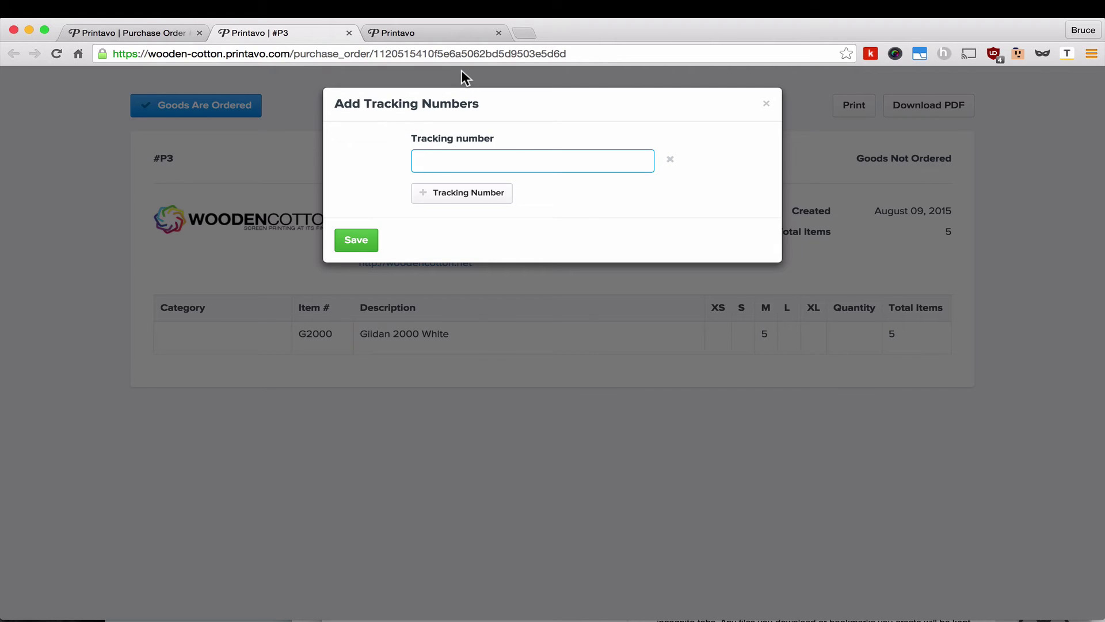
pyautogui.click(160, 30)
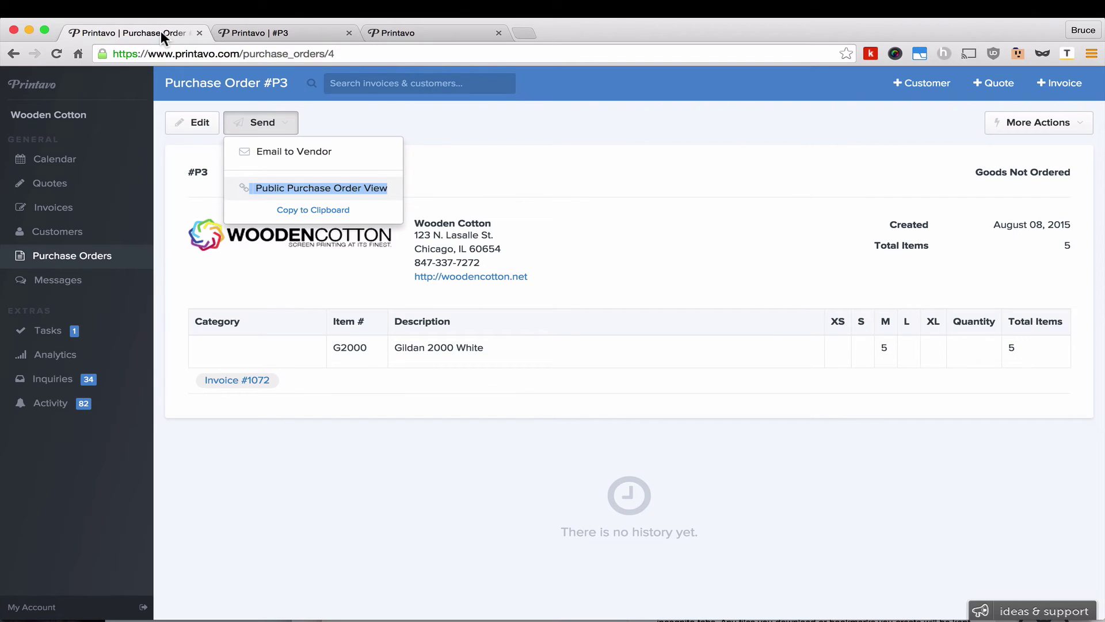
pyautogui.click(636, 149)
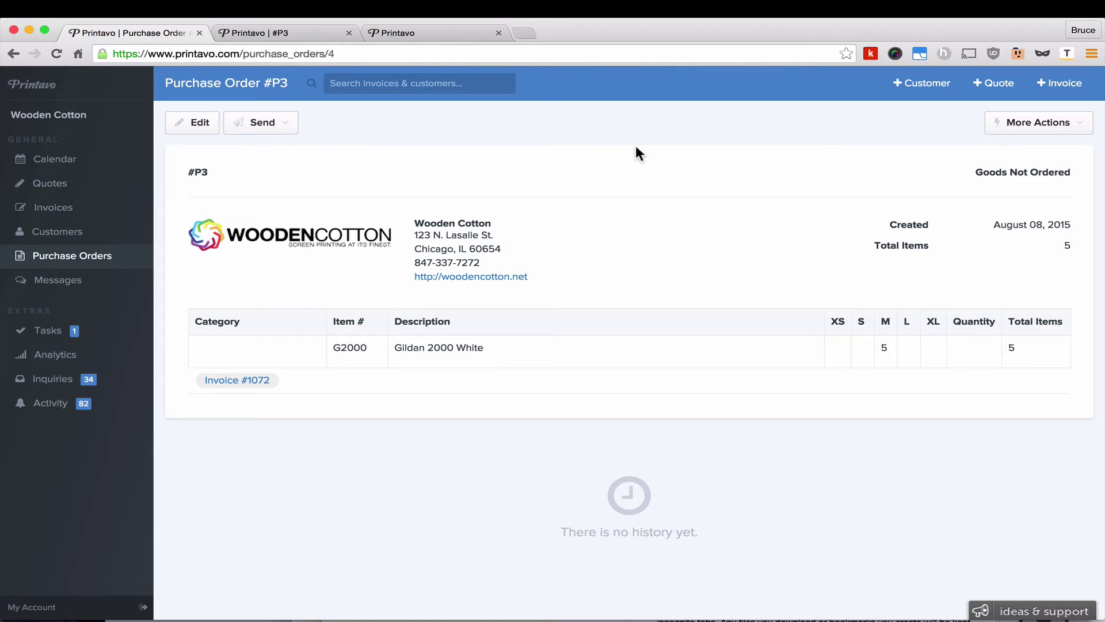
pyautogui.click(1016, 125)
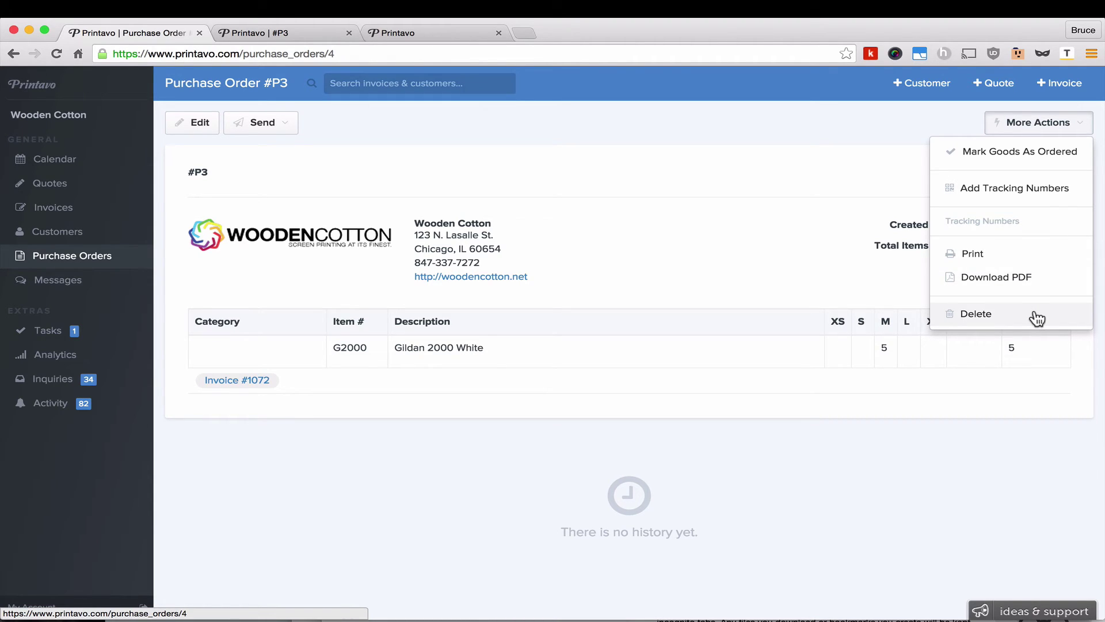
pyautogui.click(599, 238)
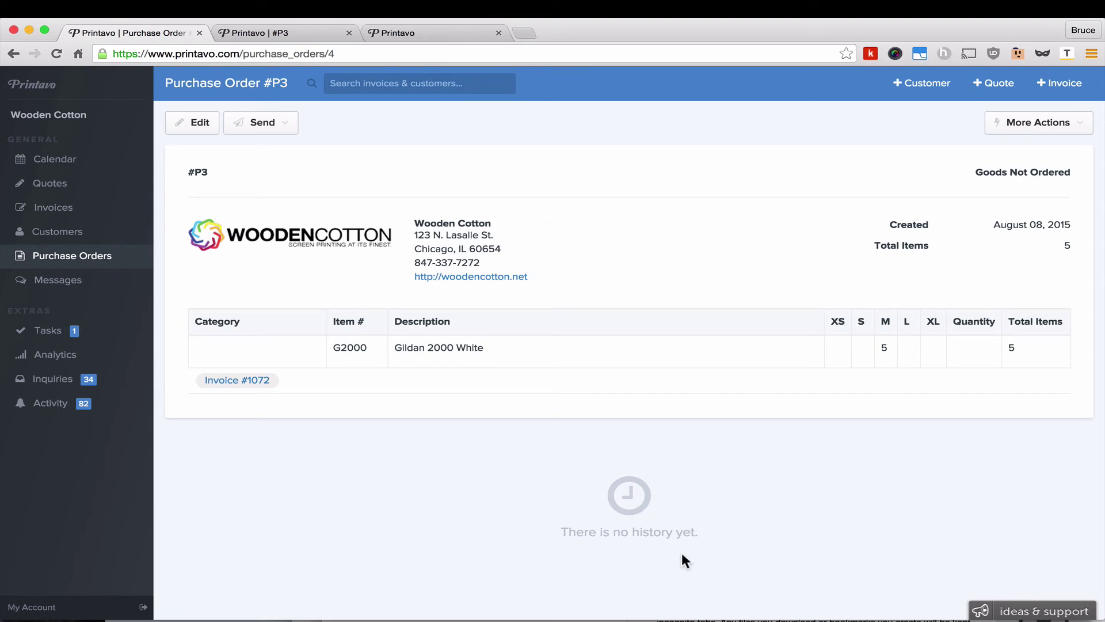